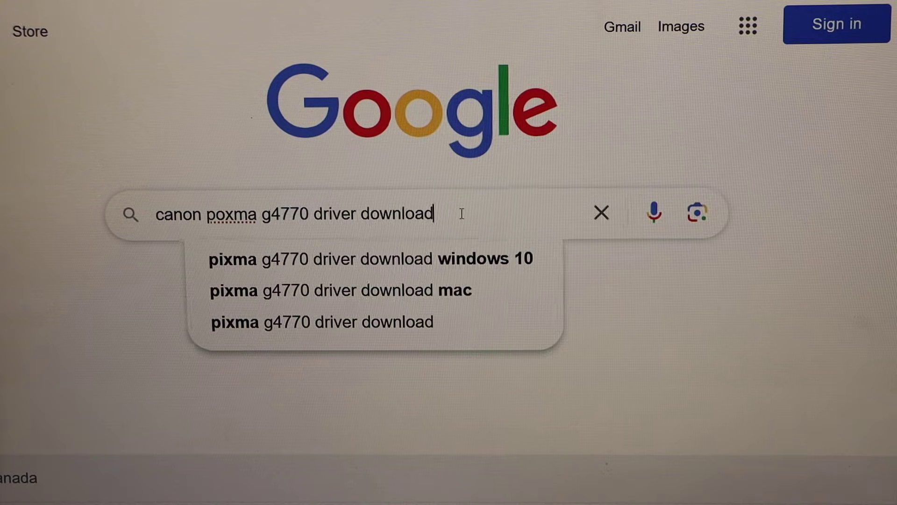
# Search Canon's site and download the G4770 MP Driver Ver.1.01 (Windows) installer
pyautogui.press('Return')
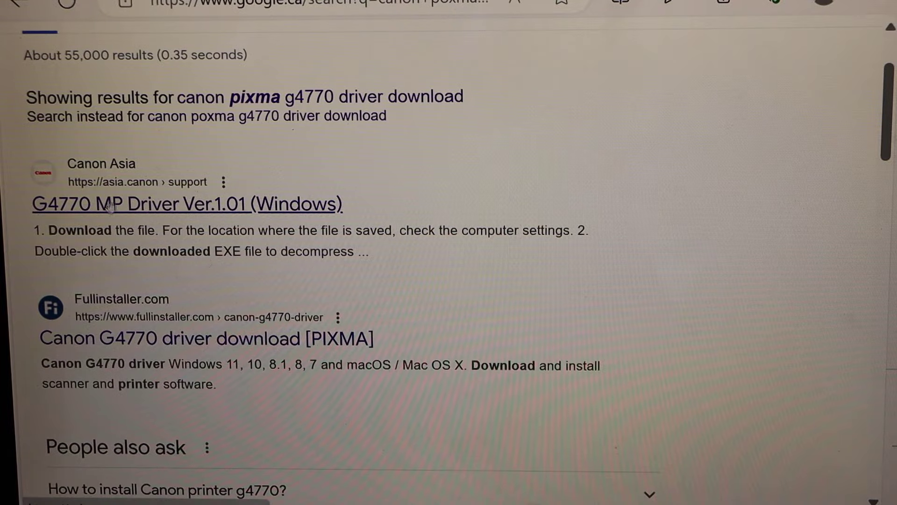
pyautogui.click(144, 210)
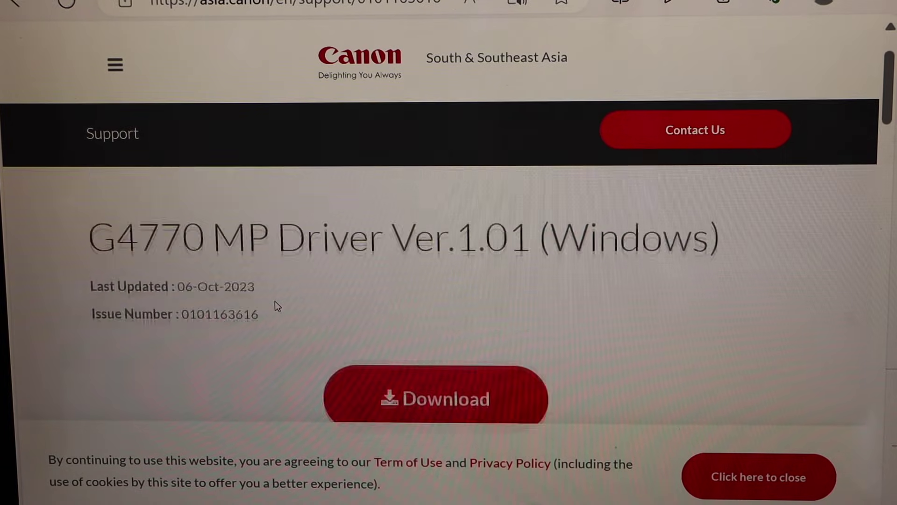
pyautogui.scroll(-3, 275, 301)
pyautogui.scroll(-2, 275, 301)
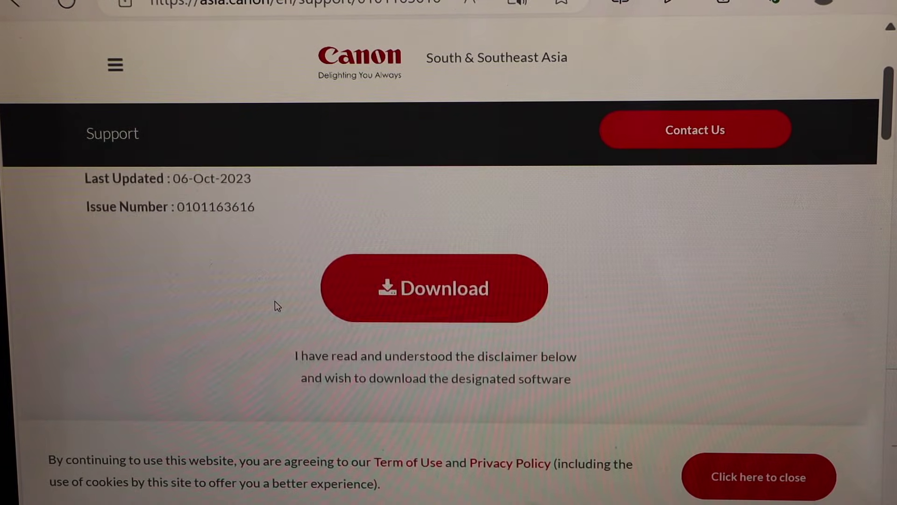
pyautogui.click(420, 290)
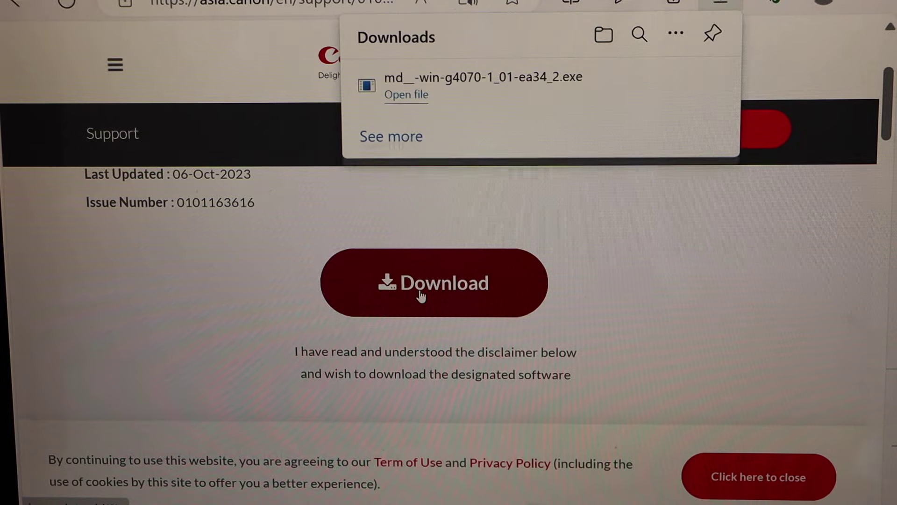
# Launch the downloaded installer, approve UAC, set residence to Asia and accept the license
pyautogui.click(410, 98)
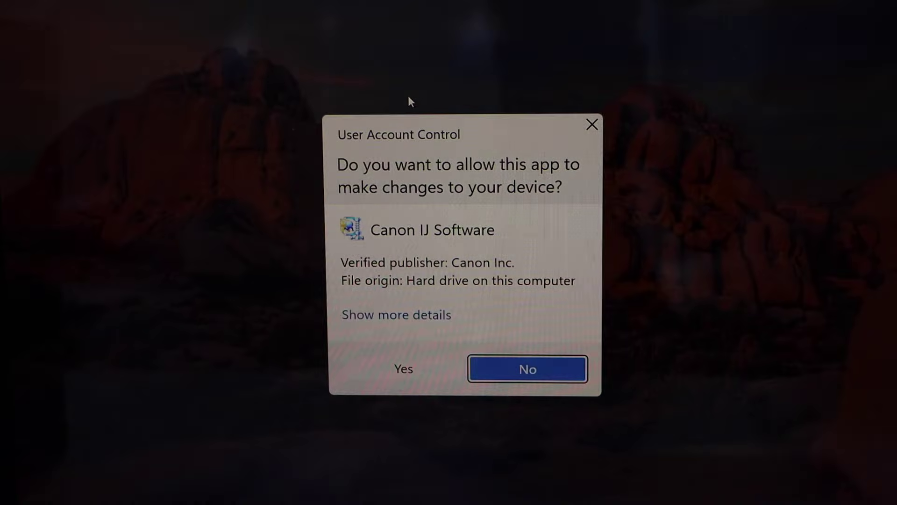
pyautogui.click(403, 369)
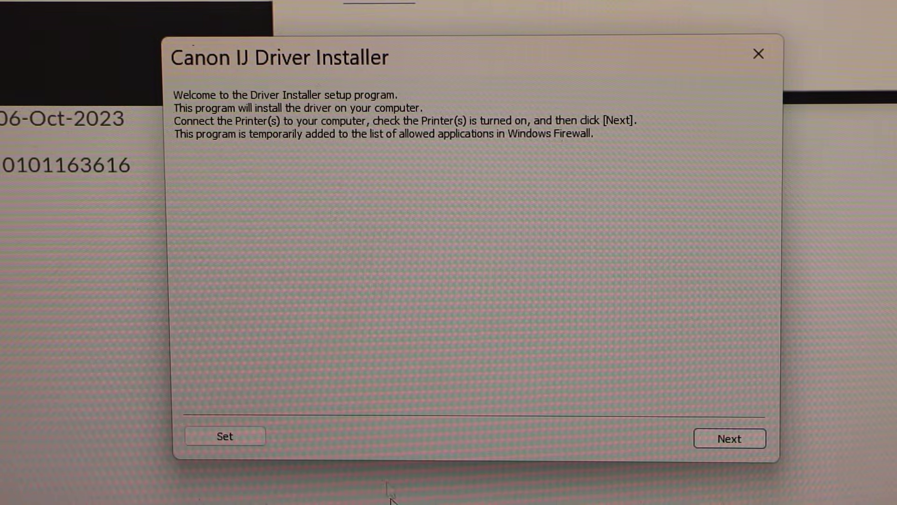
pyautogui.click(730, 439)
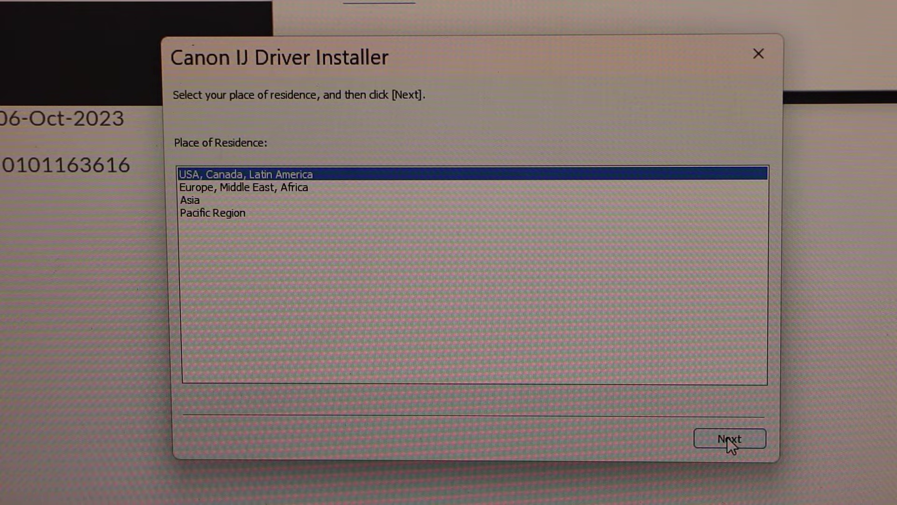
pyautogui.click(211, 213)
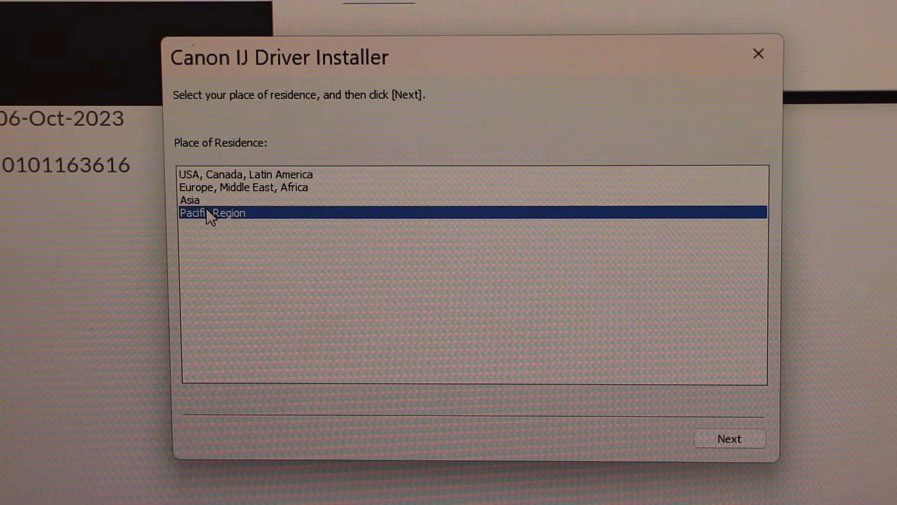
pyautogui.click(207, 201)
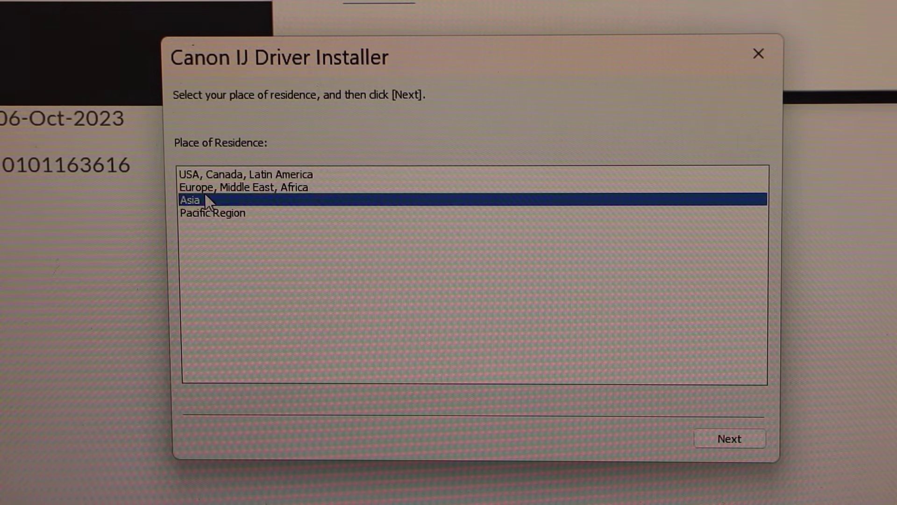
pyautogui.click(733, 440)
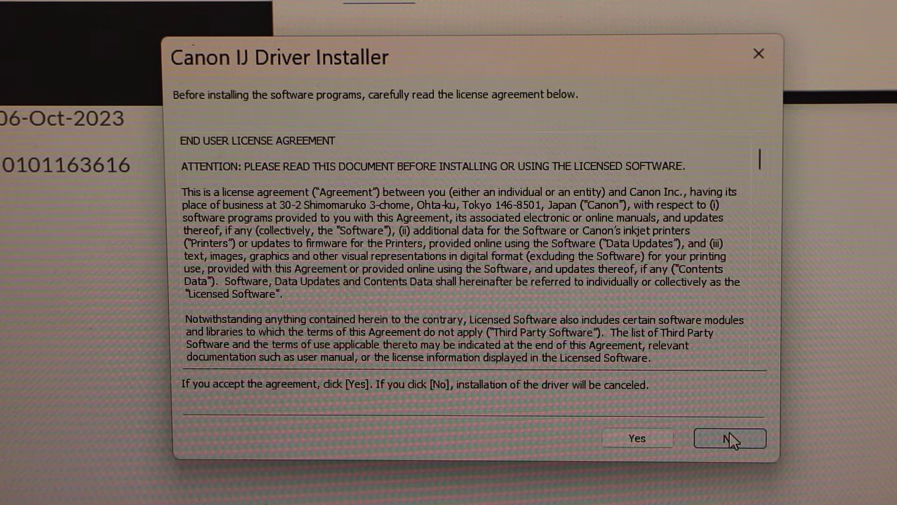
pyautogui.click(640, 440)
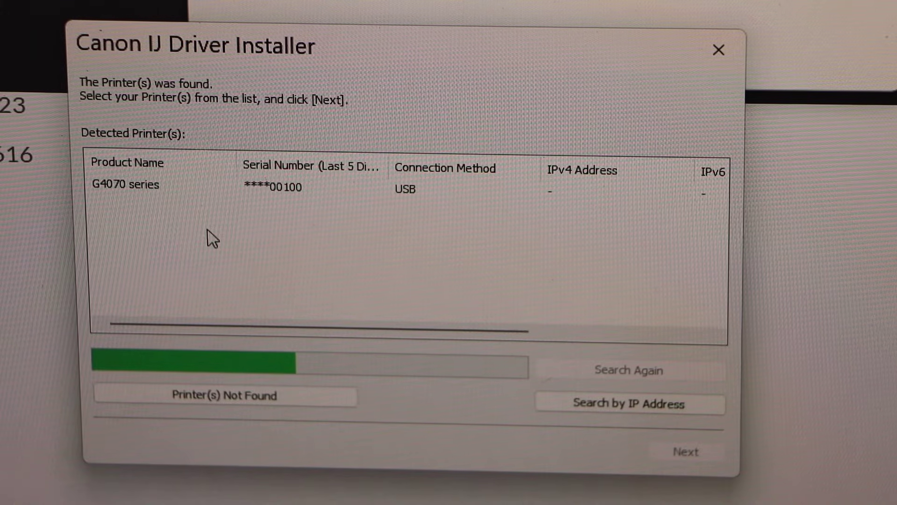
# Install drivers for the detected G4070 series printer, exit, and restart the computer
pyautogui.click(156, 187)
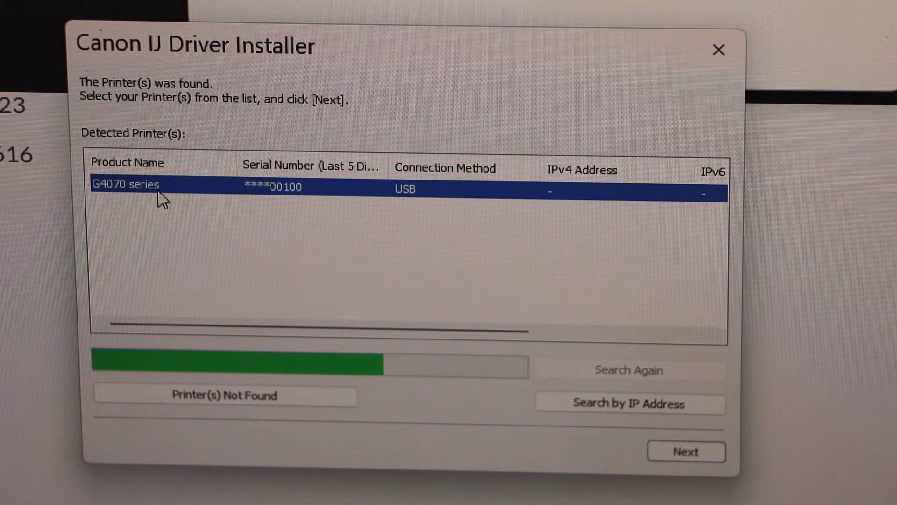
pyautogui.click(686, 453)
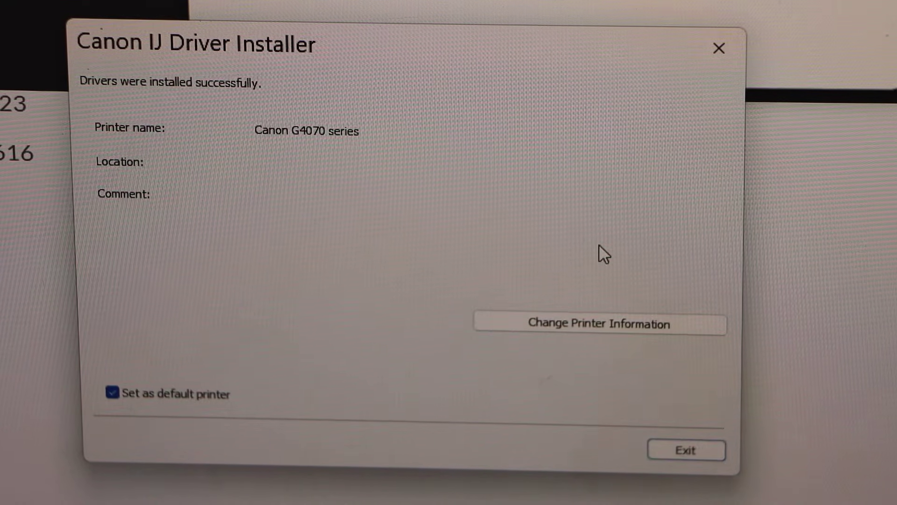
pyautogui.click(678, 453)
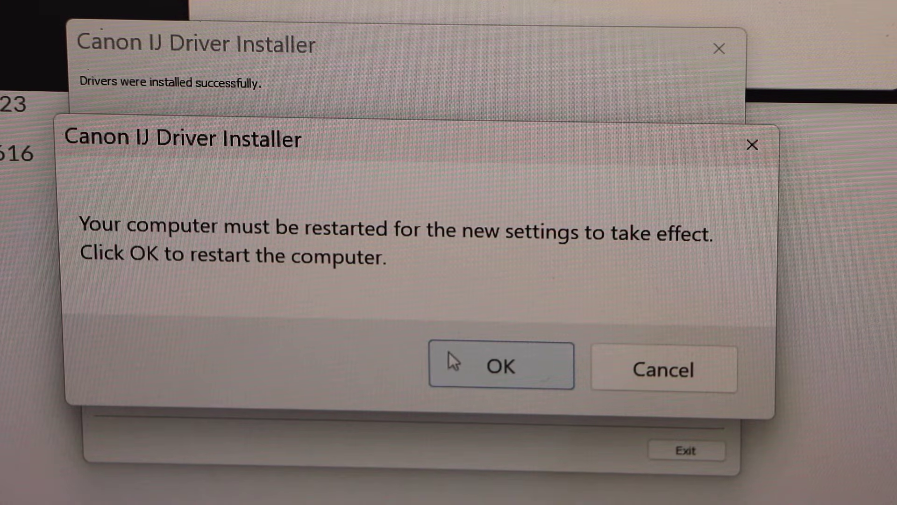
pyautogui.click(501, 366)
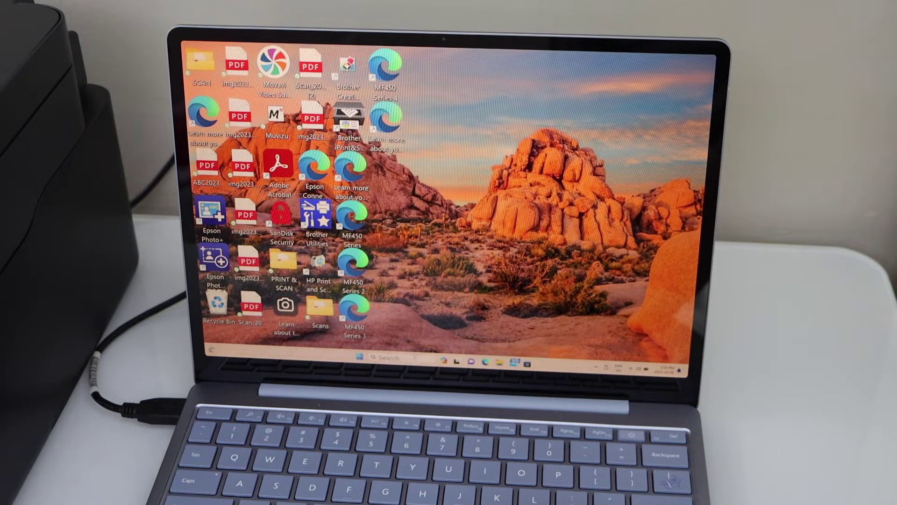
# Find Canon G4070 series under Bluetooth & devices > Printers & scanners and open its scanner
pyautogui.click(391, 357)
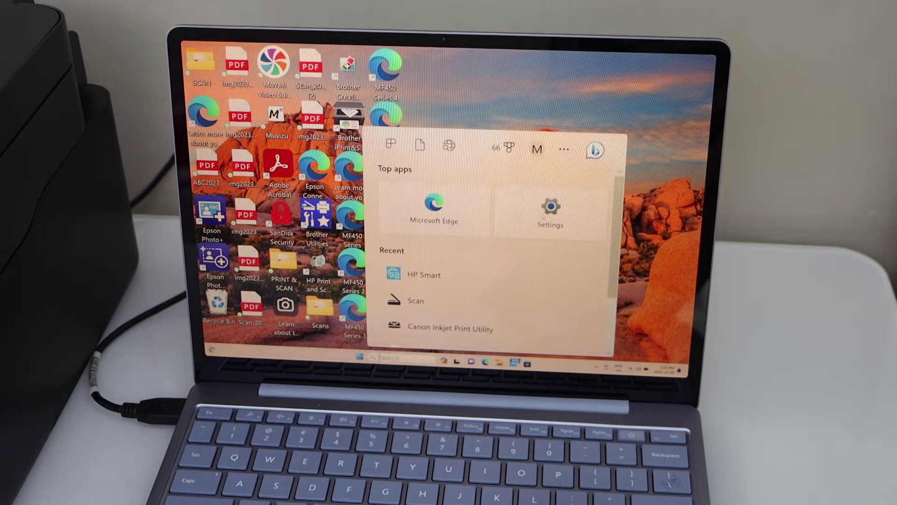
pyautogui.click(550, 209)
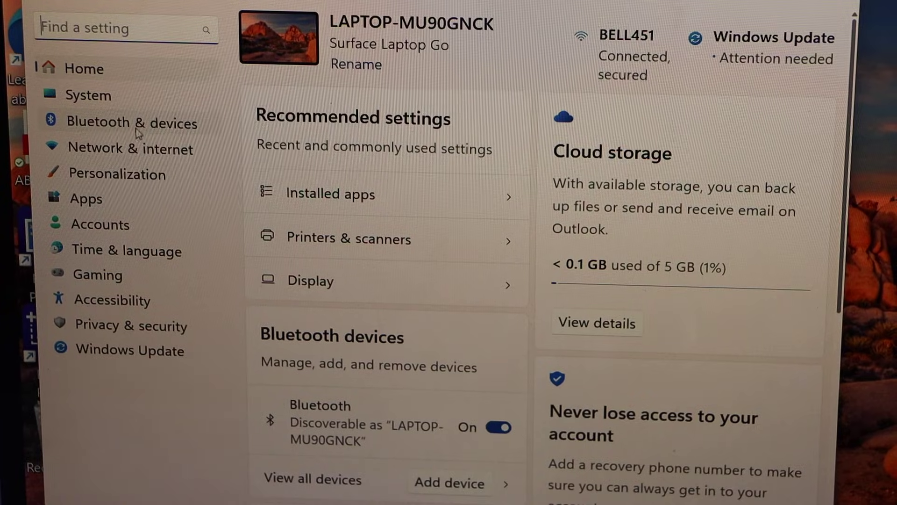
pyautogui.click(131, 124)
pyautogui.scroll(-2, 546, 285)
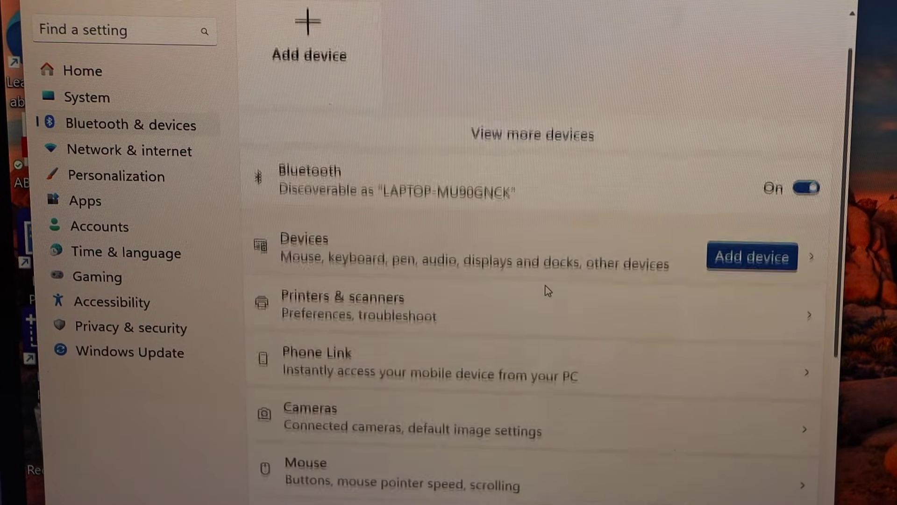
pyautogui.click(479, 279)
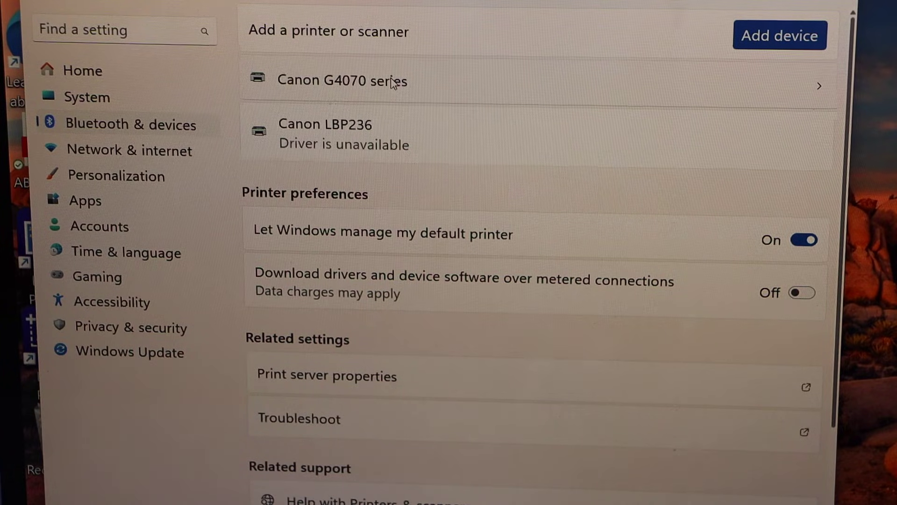
pyautogui.click(449, 84)
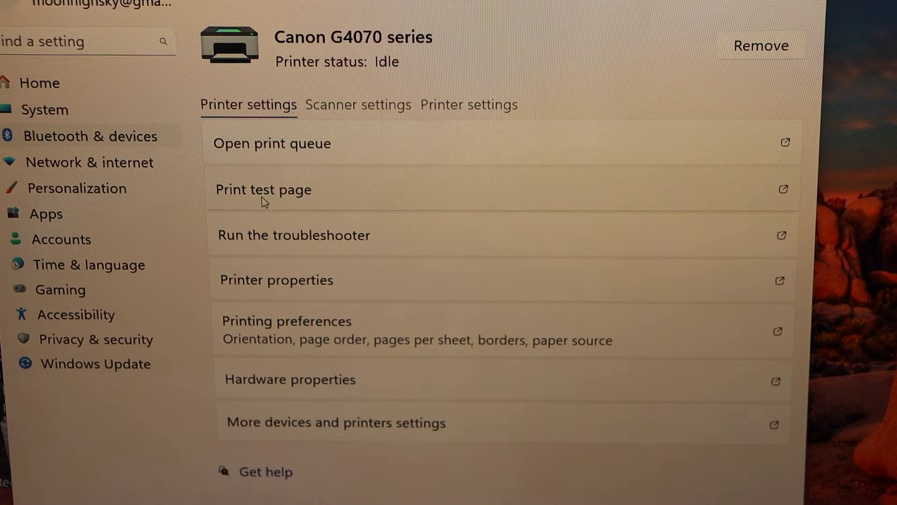
pyautogui.click(361, 106)
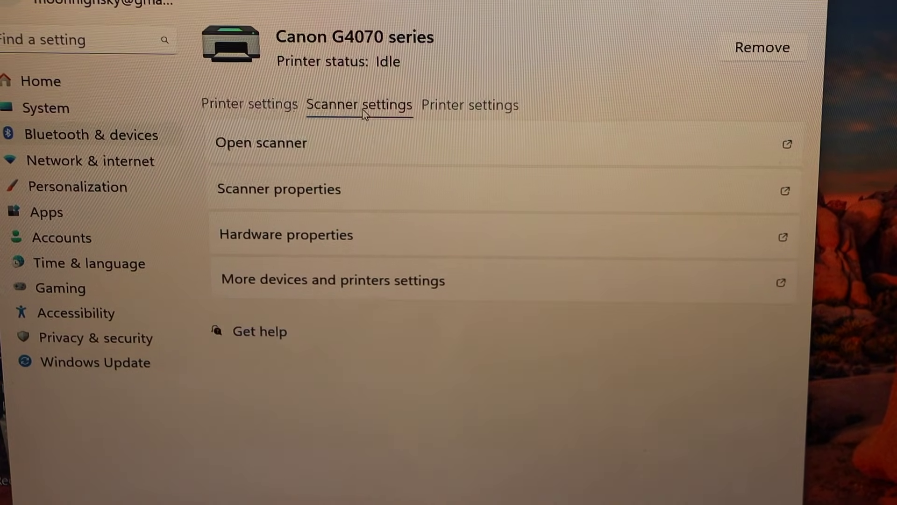
pyautogui.click(268, 144)
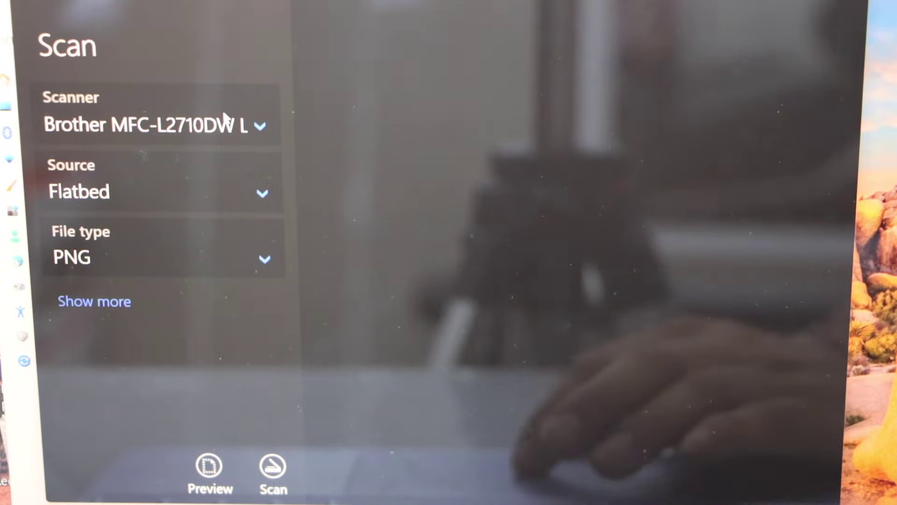
# Select Canon G4070 series as the scanner with Feeder as the source
pyautogui.click(260, 130)
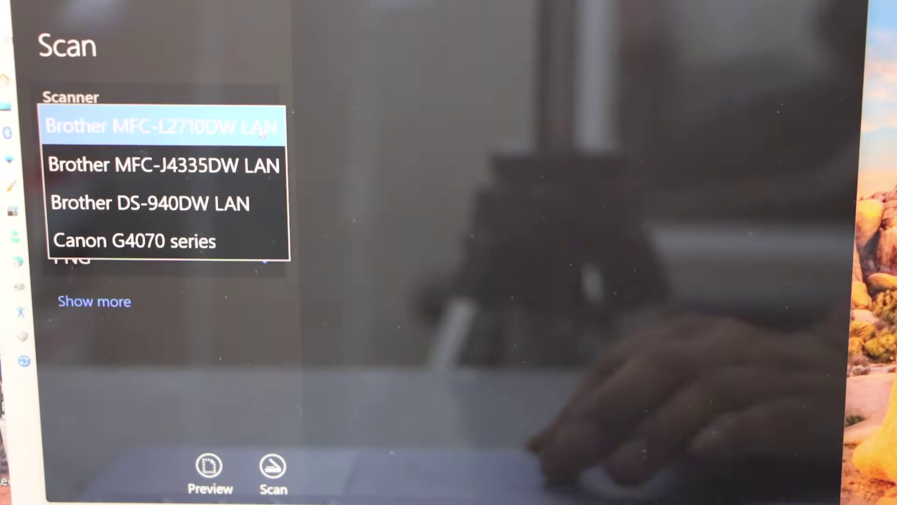
pyautogui.click(191, 246)
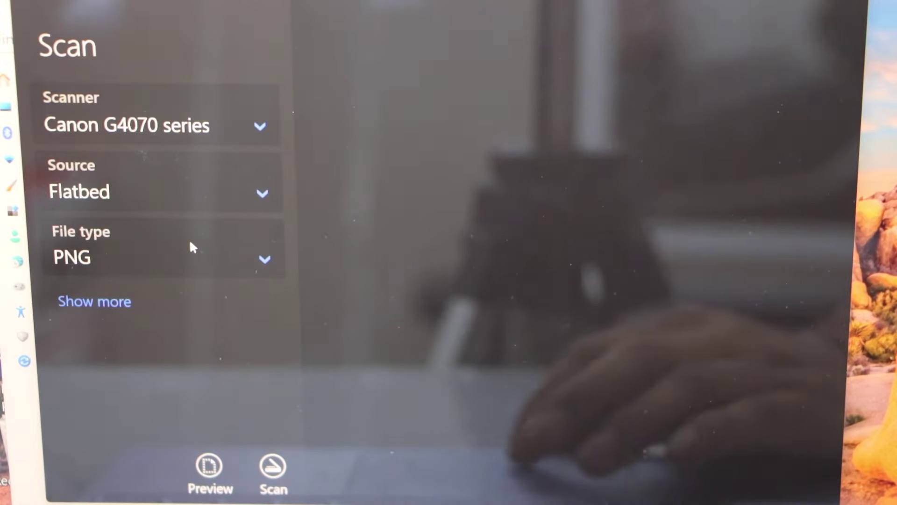
pyautogui.click(251, 192)
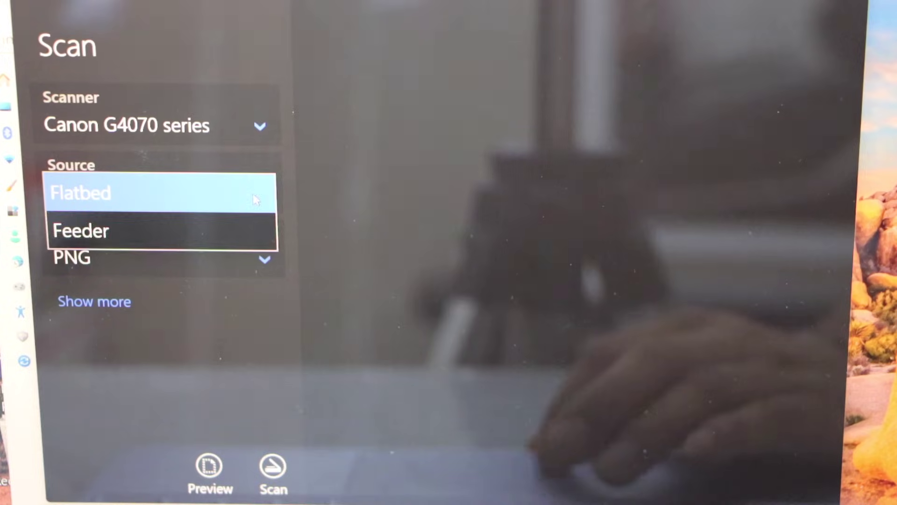
pyautogui.click(193, 232)
# Scan the page as a PDF and view the saved Scan_20231009 (2).pdf
pyautogui.click(262, 258)
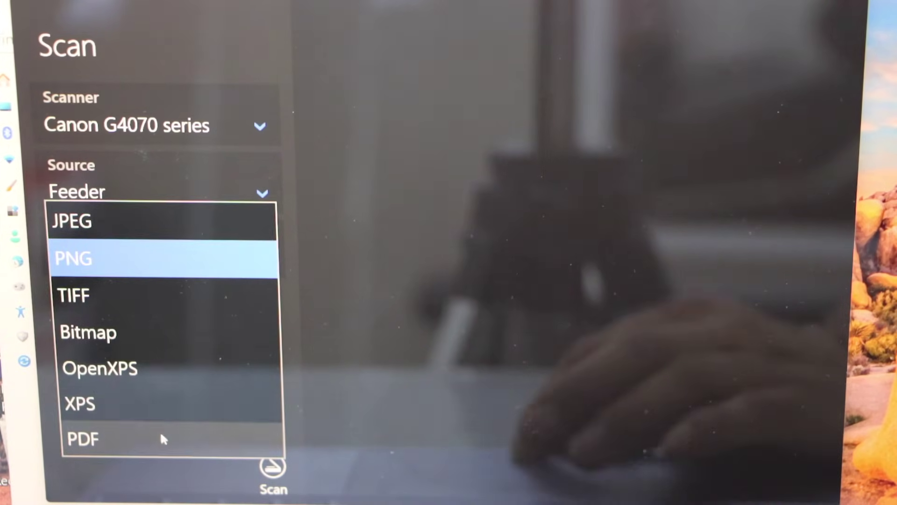
pyautogui.click(160, 431)
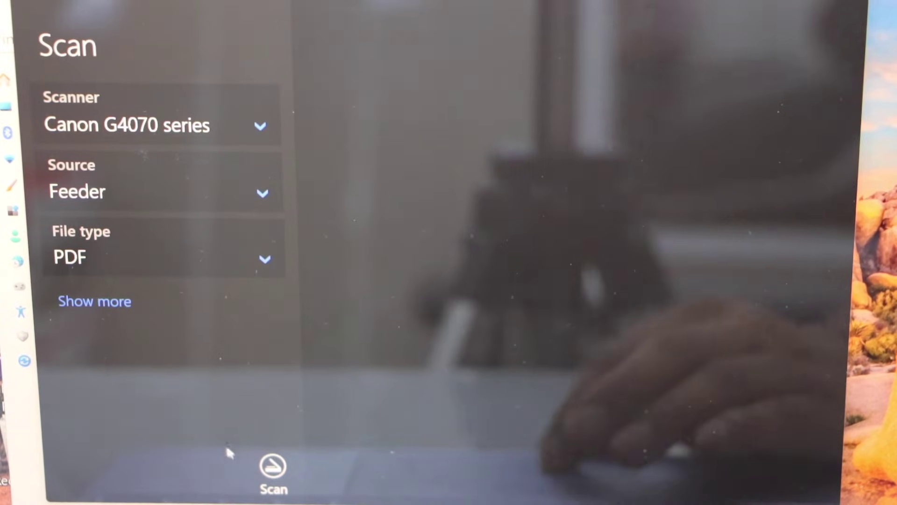
pyautogui.click(274, 467)
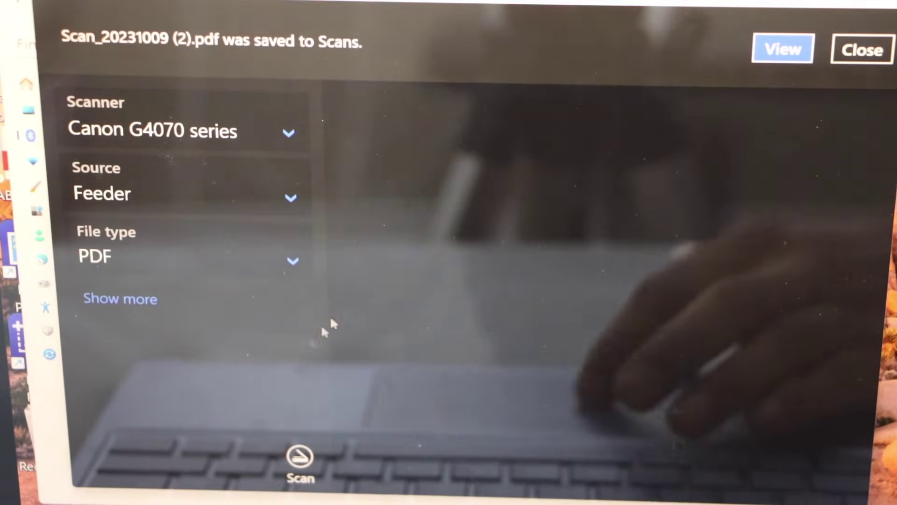
pyautogui.click(784, 48)
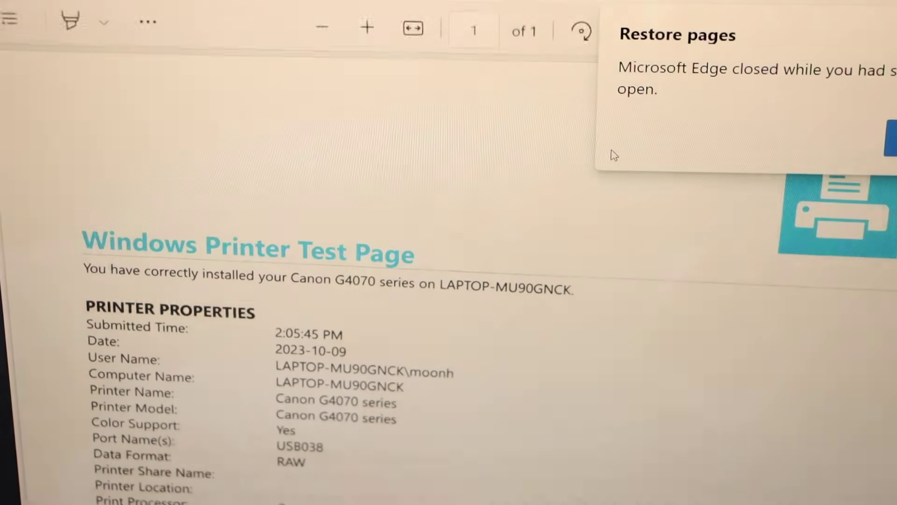
# Close the Restore pages popup covering the scanned PDF
pyautogui.click(778, 123)
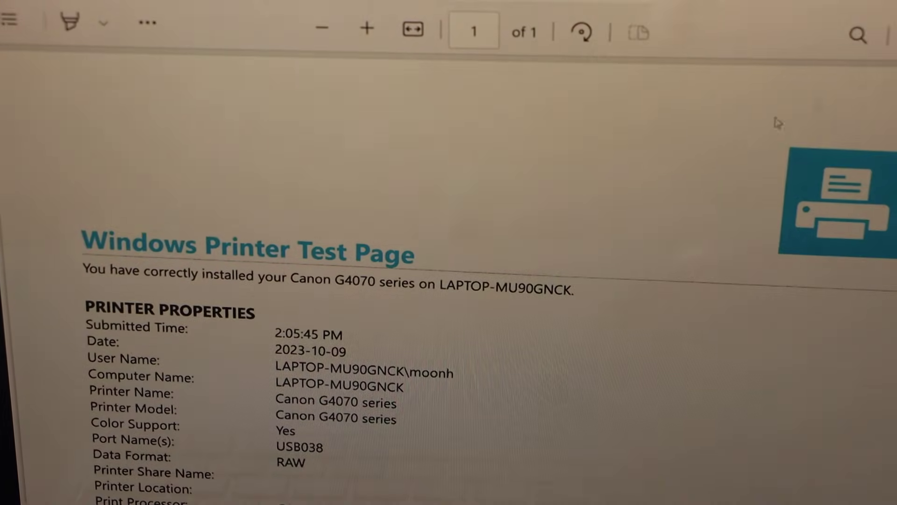